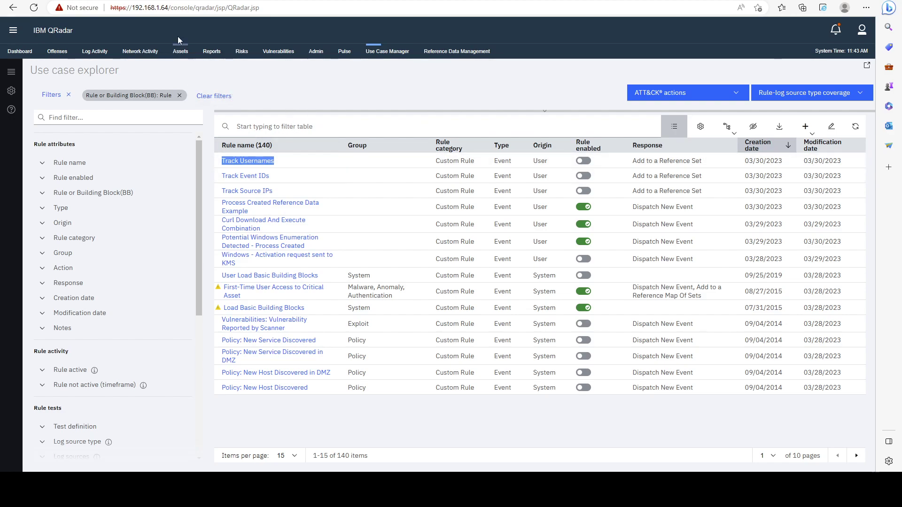
Open the Interactive API for Developers and display the GET /analytics/rules endpoint documentation.
{"action": "left_click", "coordinate": [13, 30]}
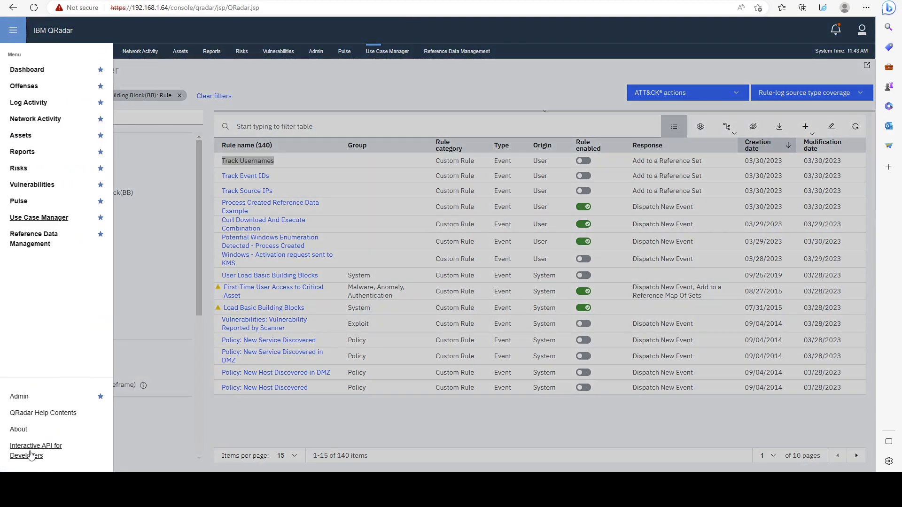
{"action": "left_click", "coordinate": [29, 455]}
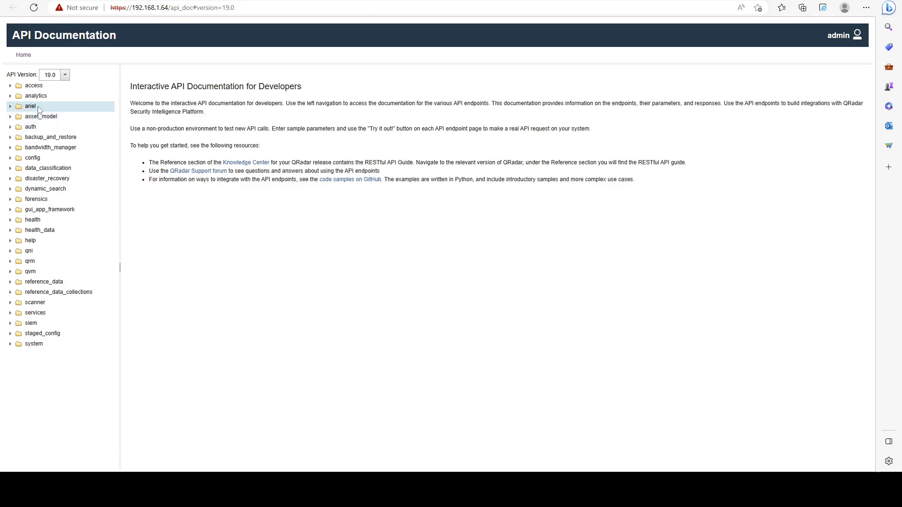
{"action": "left_click", "coordinate": [10, 106]}
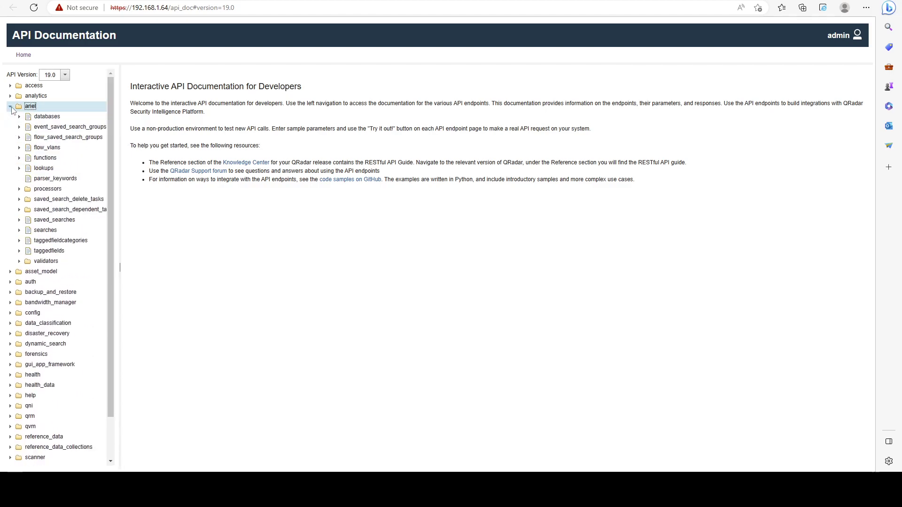
{"action": "left_click", "coordinate": [10, 106]}
{"action": "left_click", "coordinate": [10, 96]}
{"action": "left_click", "coordinate": [27, 149]}
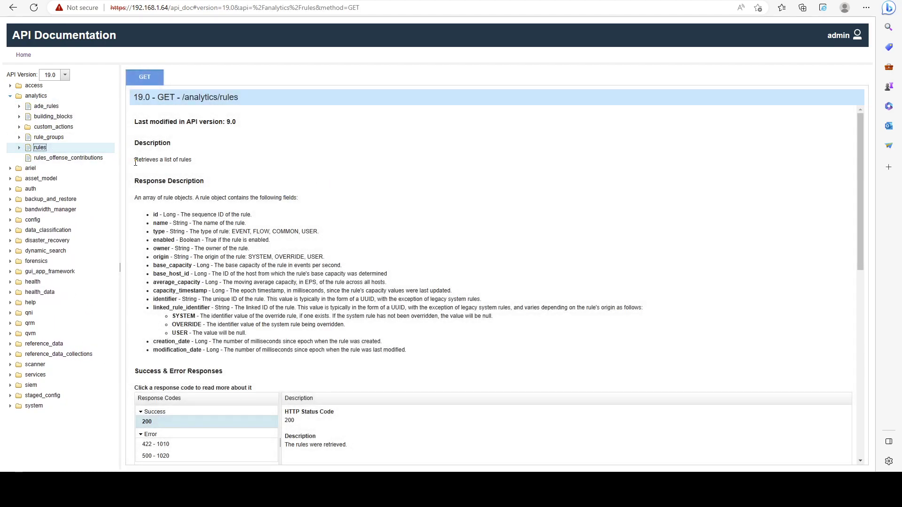
{"action": "left_click_drag", "start_coordinate": [135, 160], "coordinate": [192, 161]}
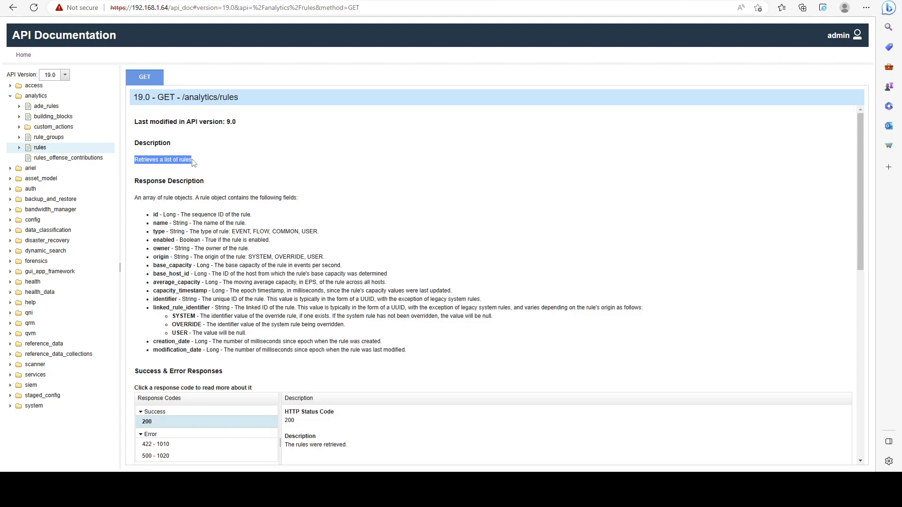
{"action": "left_click", "coordinate": [336, 150]}
Copy the Track Event IDs rule name from the use case explorer and run the endpoint with the filter name="Track Event IDs".
{"action": "scroll", "coordinate": [337, 150], "scroll_direction": "down", "scroll_amount": 10}
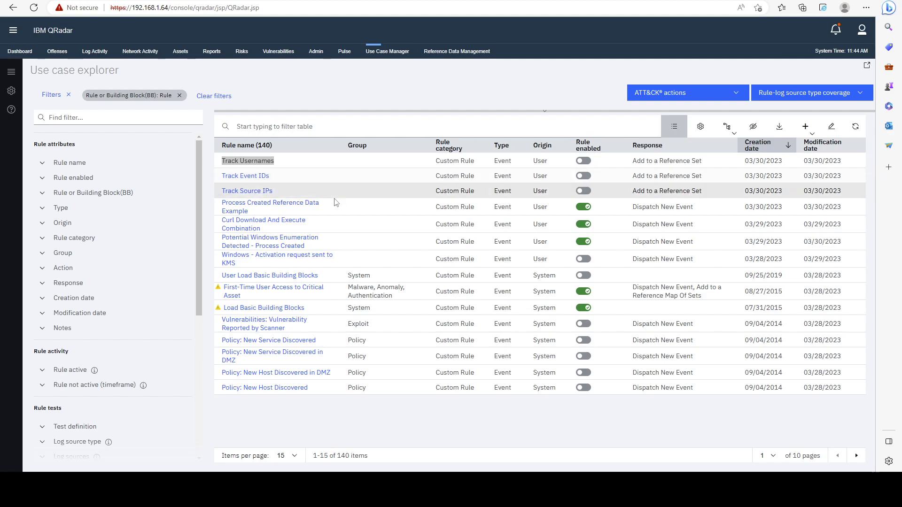
{"action": "left_click_drag", "start_coordinate": [223, 180], "coordinate": [274, 181]}
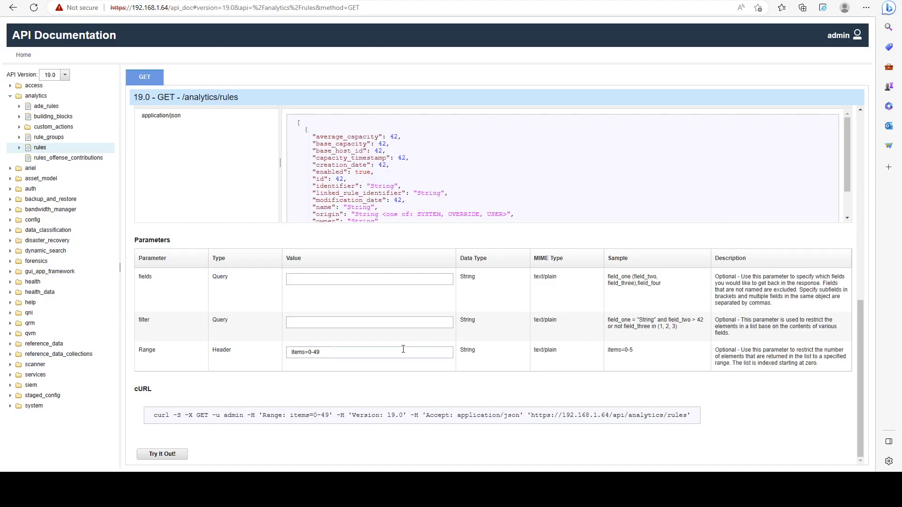
{"action": "left_click", "coordinate": [391, 324]}
{"action": "type", "text": "name="}
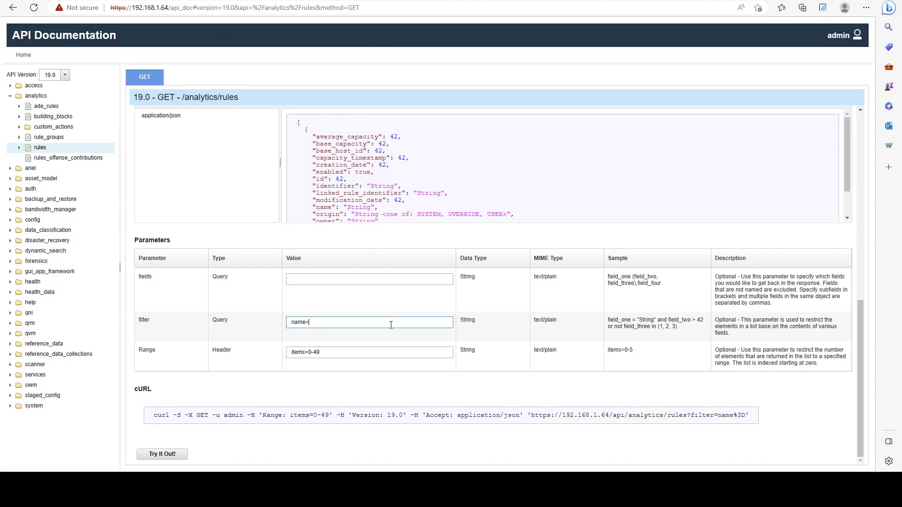
{"action": "type", "text": "\"\"Track Event IDs"}
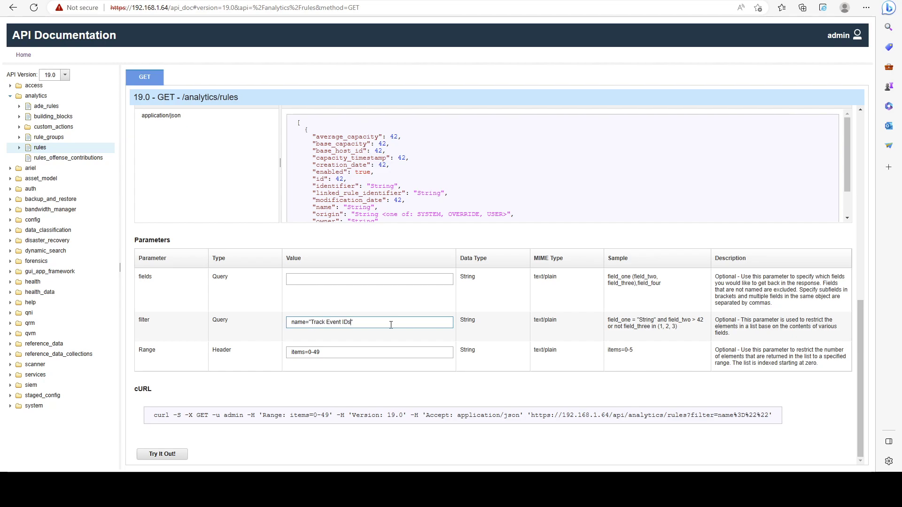
{"action": "key", "text": "Return"}
{"action": "scroll", "coordinate": [319, 313], "scroll_direction": "down", "scroll_amount": 4}
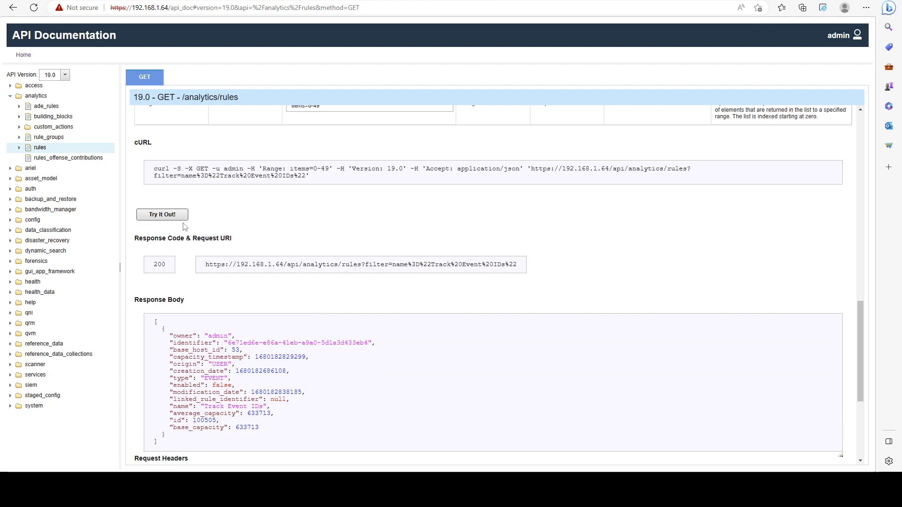
Locate the Track Event IDs rule in the response body and copy its id value.
{"action": "scroll", "coordinate": [276, 301], "scroll_direction": "down", "scroll_amount": 1}
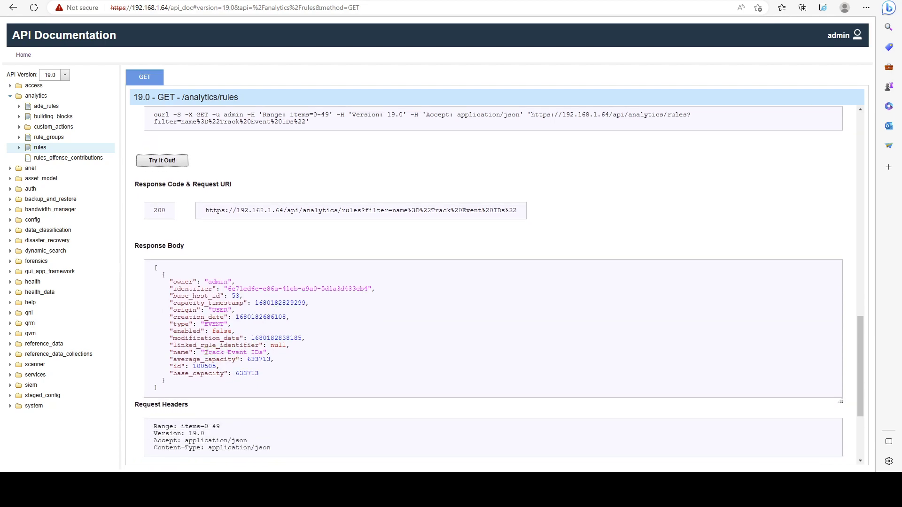
{"action": "left_click_drag", "start_coordinate": [202, 353], "coordinate": [265, 353]}
{"action": "left_click", "coordinate": [209, 364]}
{"action": "double_click", "coordinate": [205, 366]}
{"action": "left_click", "coordinate": [205, 366]}
{"action": "double_click", "coordinate": [204, 366]}
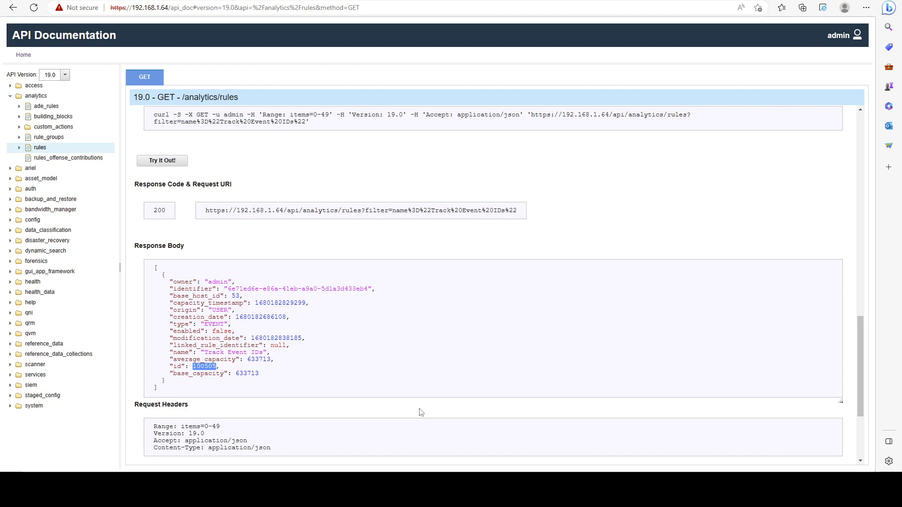
Switch to the MobaXterm SSH session and run psql -U qradar -c "delete from custom_rule where id=100505".
{"action": "key", "text": "alt+Tab"}
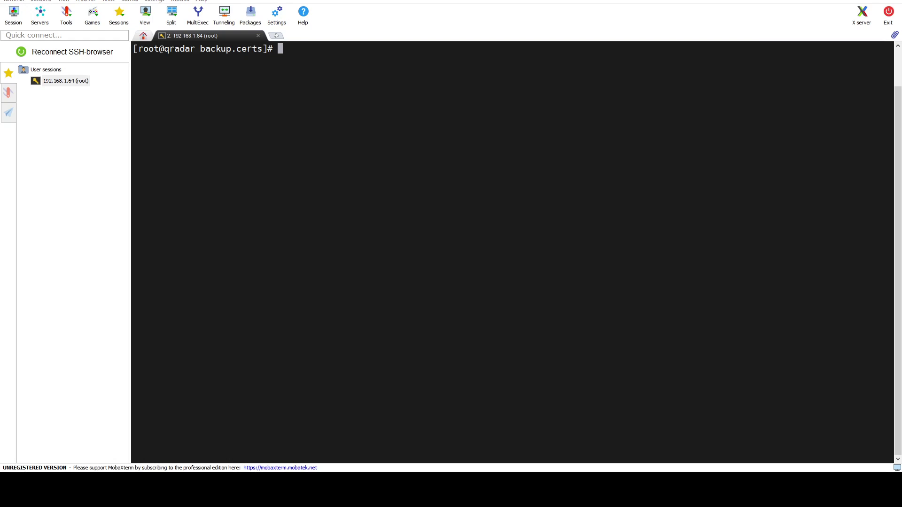
{"action": "type", "text": "psql"}
{"action": "type", "text": "-U qradar -c "}
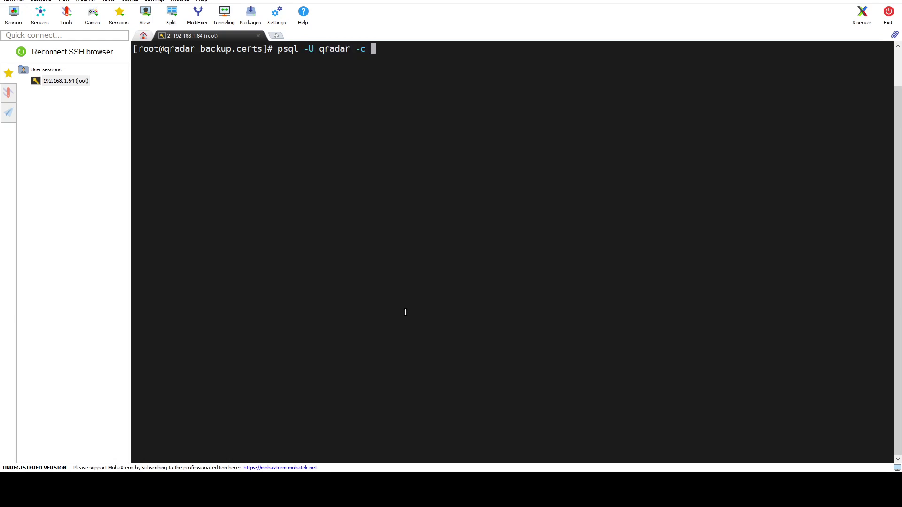
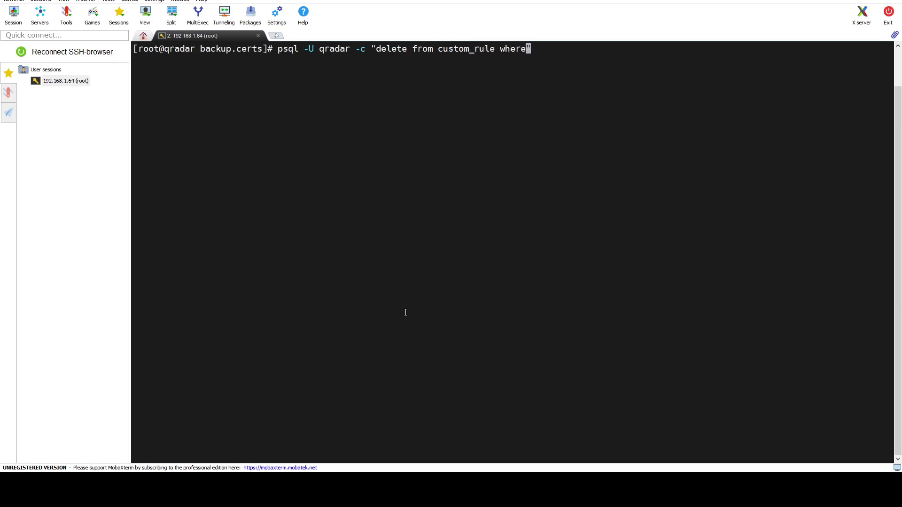
{"action": "type", "text": " id="}
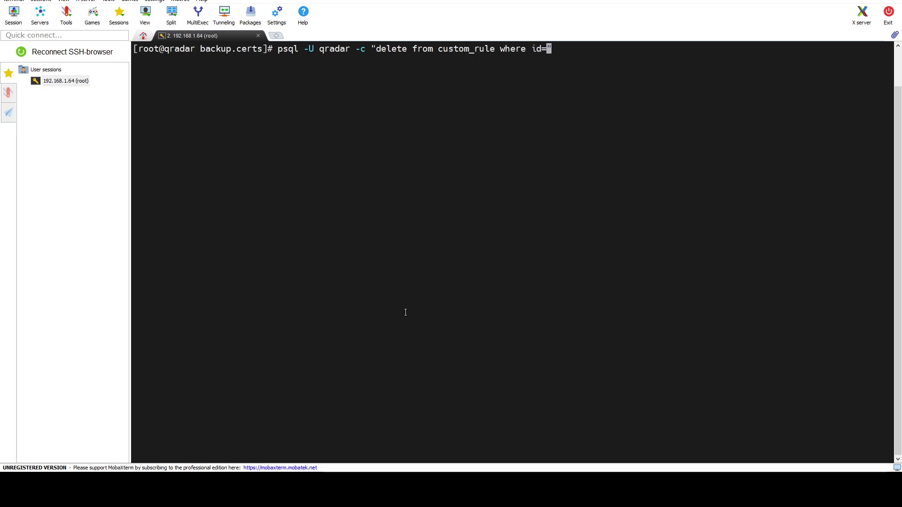
{"action": "right_click", "coordinate": [405, 312]}
{"action": "key", "text": "Left"}
{"action": "key", "text": "Left"}
{"action": "key", "text": "Left"}
{"action": "key", "text": "Left"}
{"action": "key", "text": "Left"}
{"action": "key", "text": "Left"}
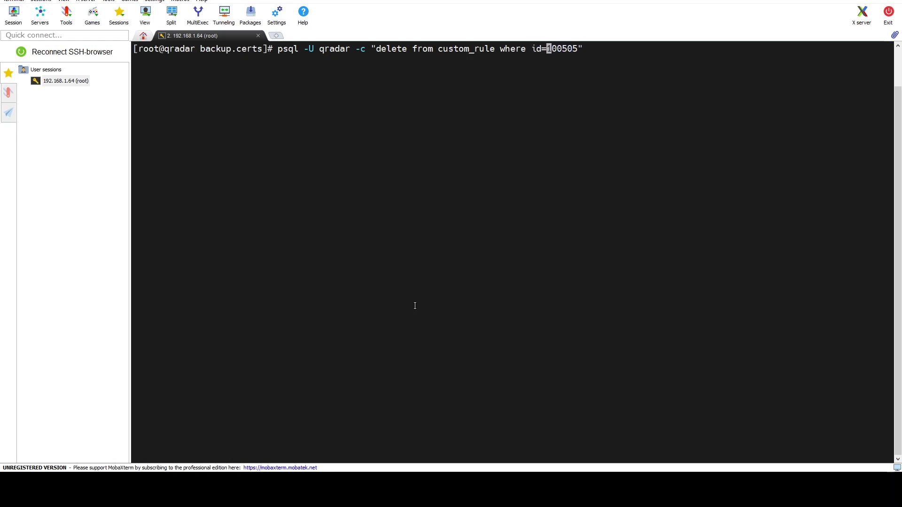
{"action": "key", "text": "Right"}
{"action": "key", "text": "Right"}
{"action": "key", "text": "Right"}
{"action": "key", "text": "Right"}
{"action": "key", "text": "Right"}
{"action": "key", "text": "Right"}
{"action": "key", "text": "Return"}
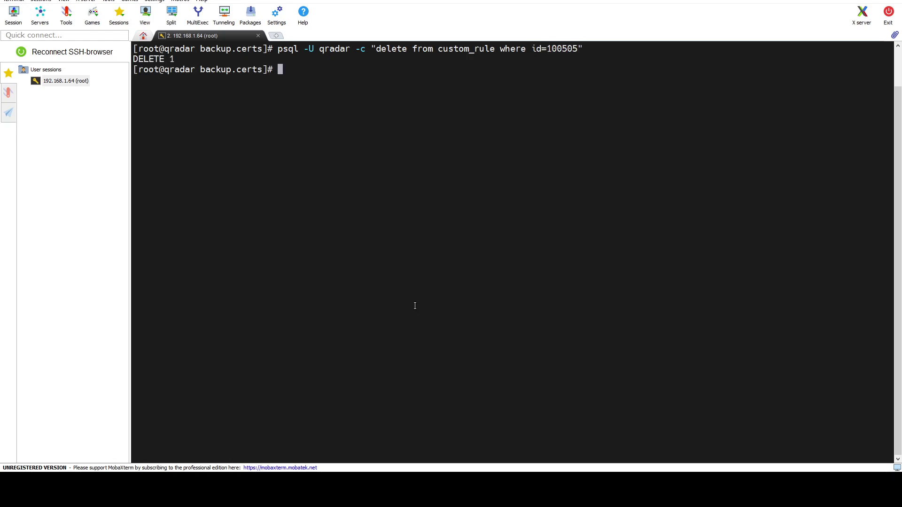
{"action": "left_click_drag", "start_coordinate": [175, 58], "coordinate": [168, 58]}
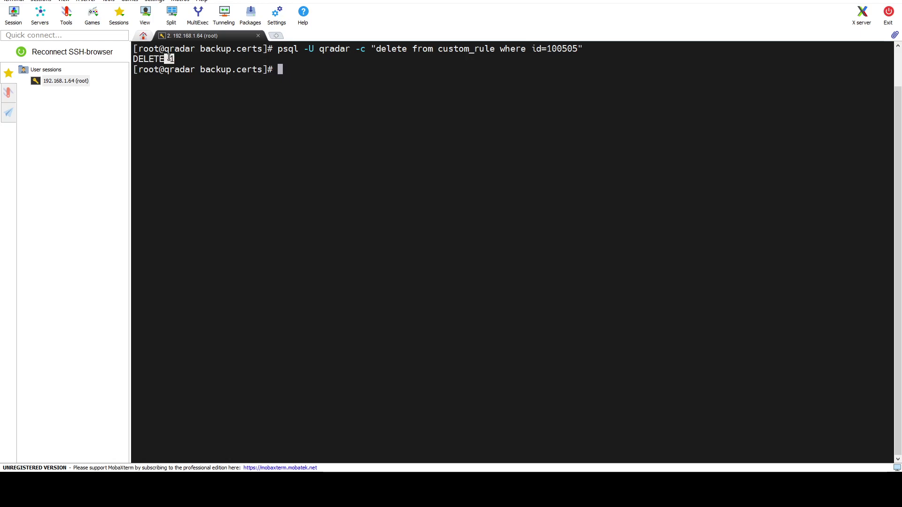
{"action": "left_click", "coordinate": [212, 75]}
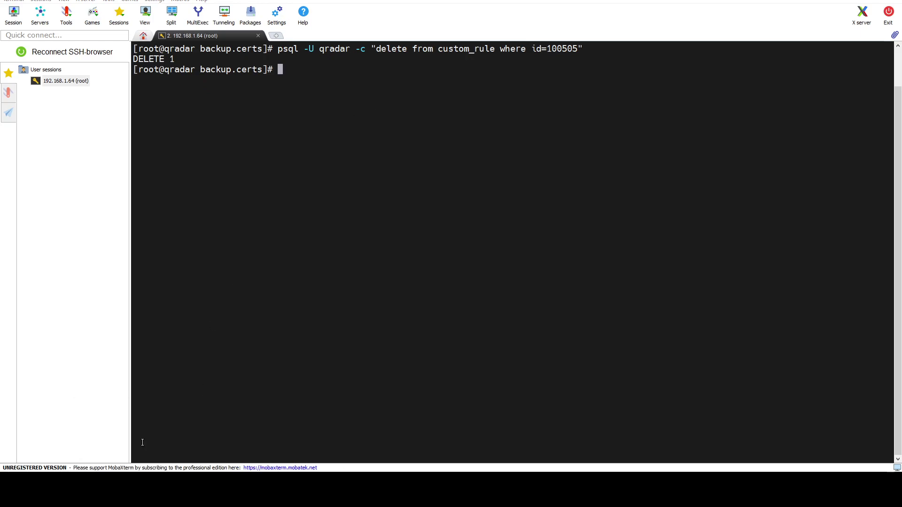
Return to QRadar's Use Case Manager, reload it, filter the rule table by "Track Event IDs" and refresh the rules.
{"action": "left_click", "coordinate": [243, 439]}
{"action": "scroll", "coordinate": [322, 225], "scroll_direction": "up", "scroll_amount": 1}
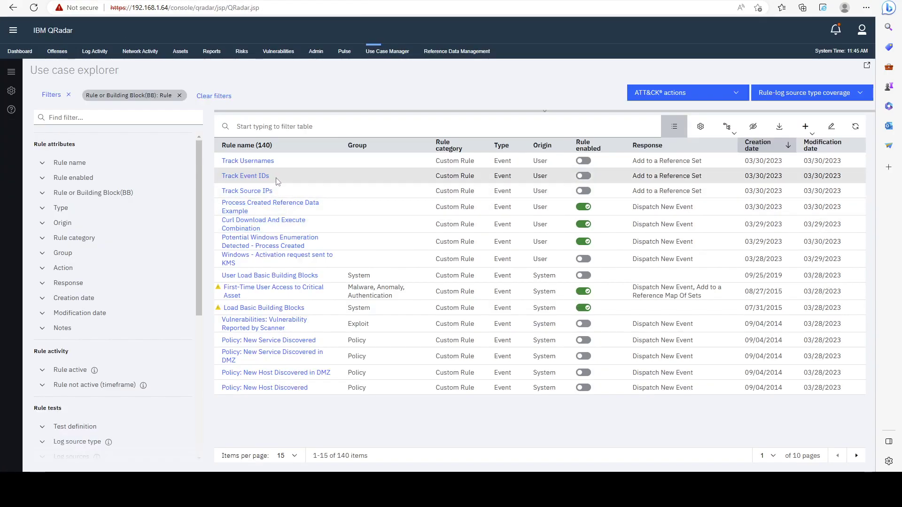
{"action": "left_click_drag", "start_coordinate": [277, 181], "coordinate": [220, 180]}
{"action": "key", "text": "ctrl+c"}
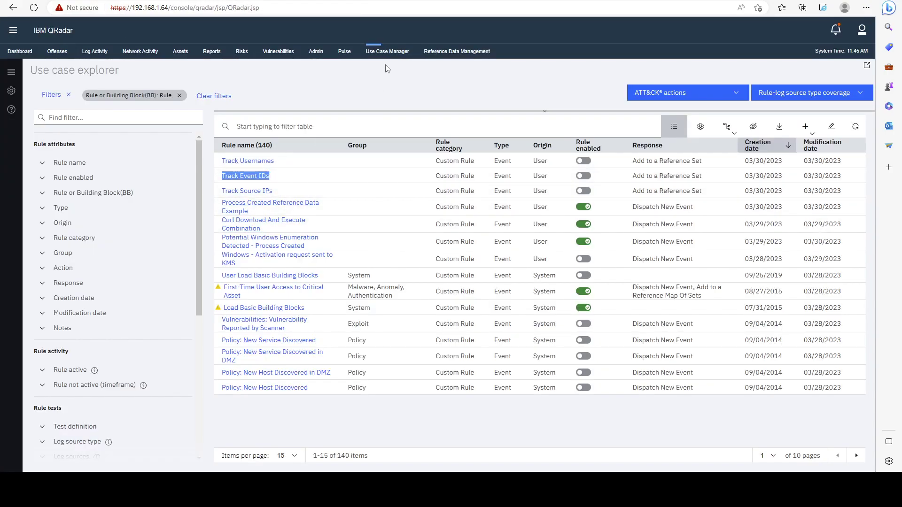
{"action": "left_click", "coordinate": [389, 54]}
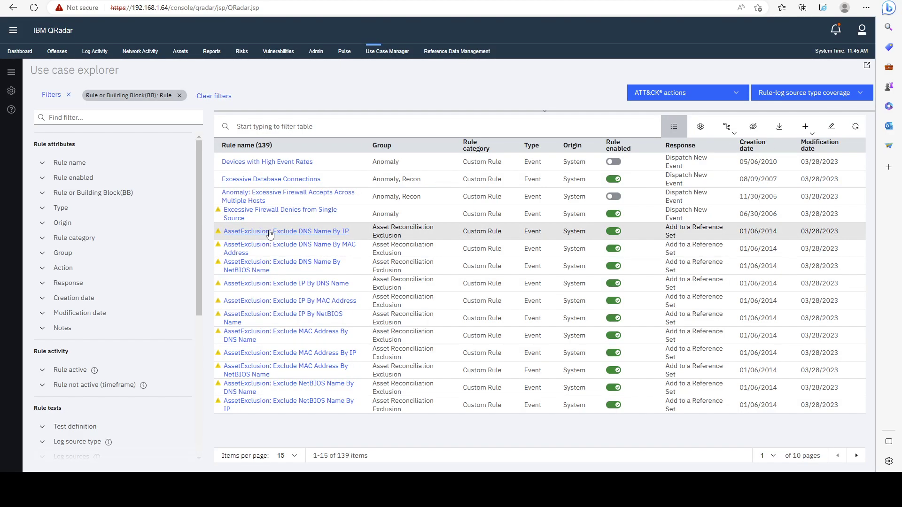
{"action": "left_click", "coordinate": [282, 127]}
{"action": "key", "text": "ctrl+v"}
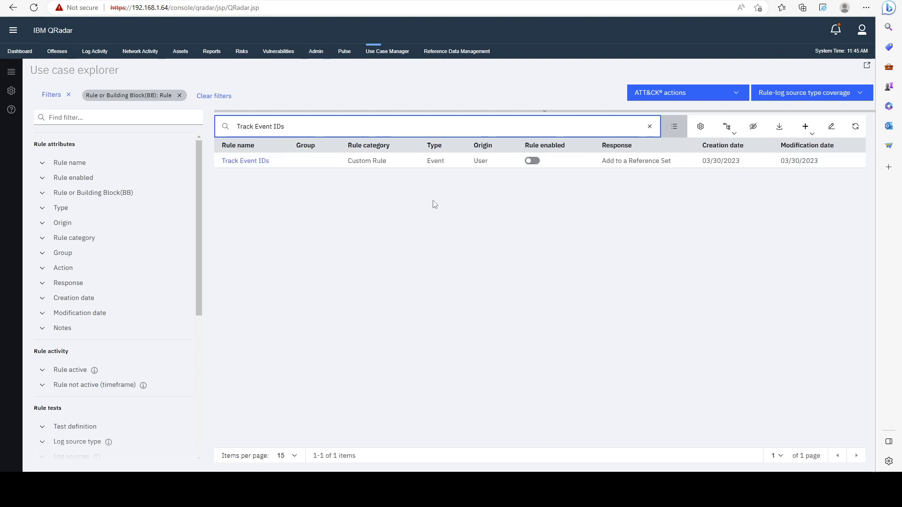
{"action": "left_click", "coordinate": [854, 127]}
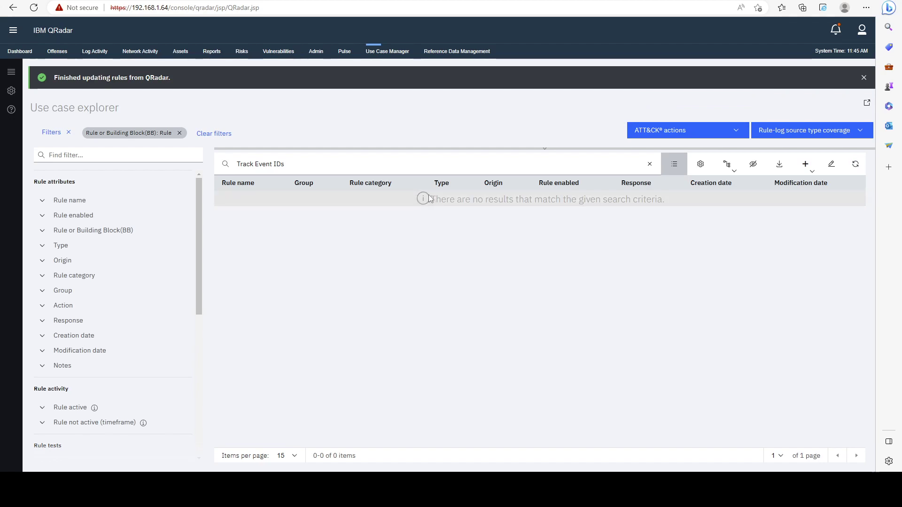
{"action": "left_click_drag", "start_coordinate": [425, 200], "coordinate": [667, 209]}
{"action": "left_click", "coordinate": [665, 209]}
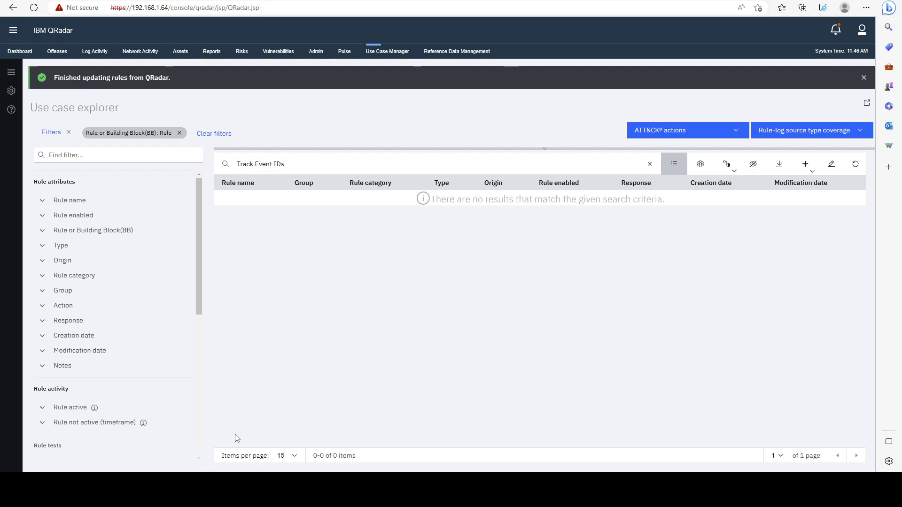
{"action": "left_click_drag", "start_coordinate": [289, 164], "coordinate": [234, 166]}
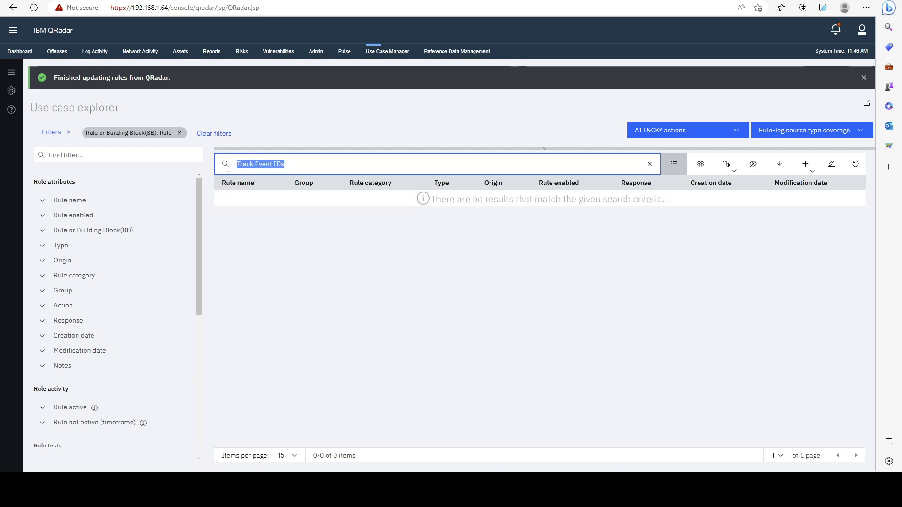
{"action": "left_click", "coordinate": [341, 260]}
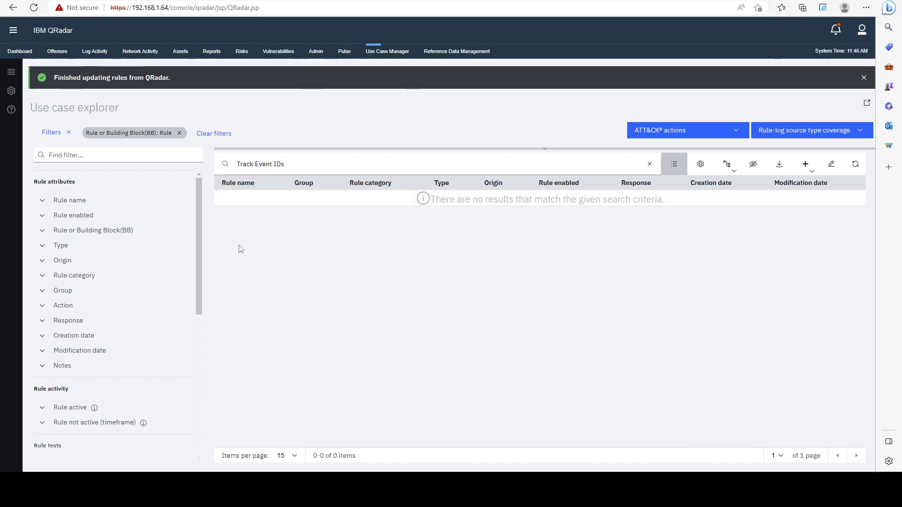
{"action": "left_click_drag", "start_coordinate": [285, 163], "coordinate": [235, 163]}
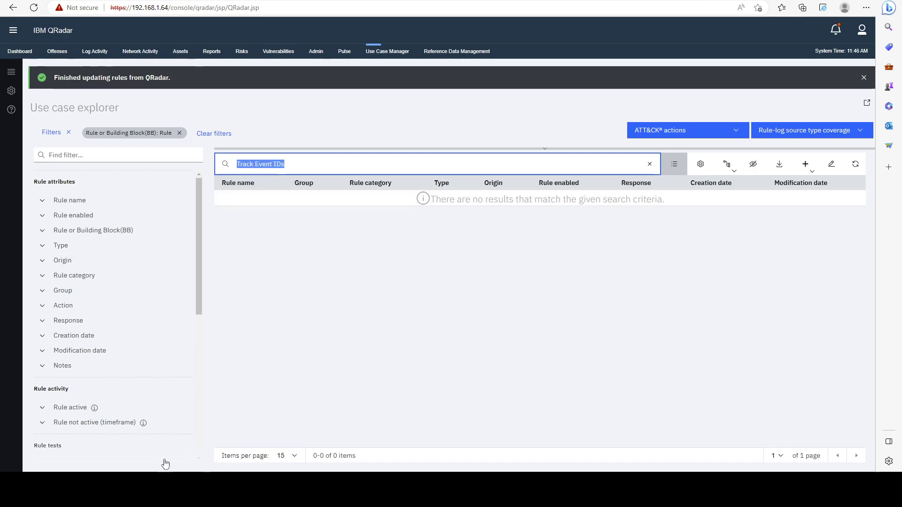
{"action": "left_click", "coordinate": [159, 488]}
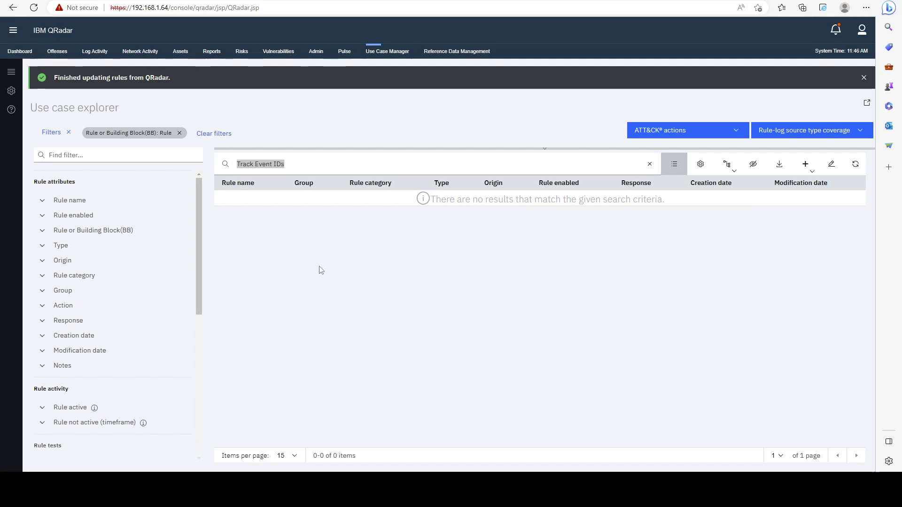